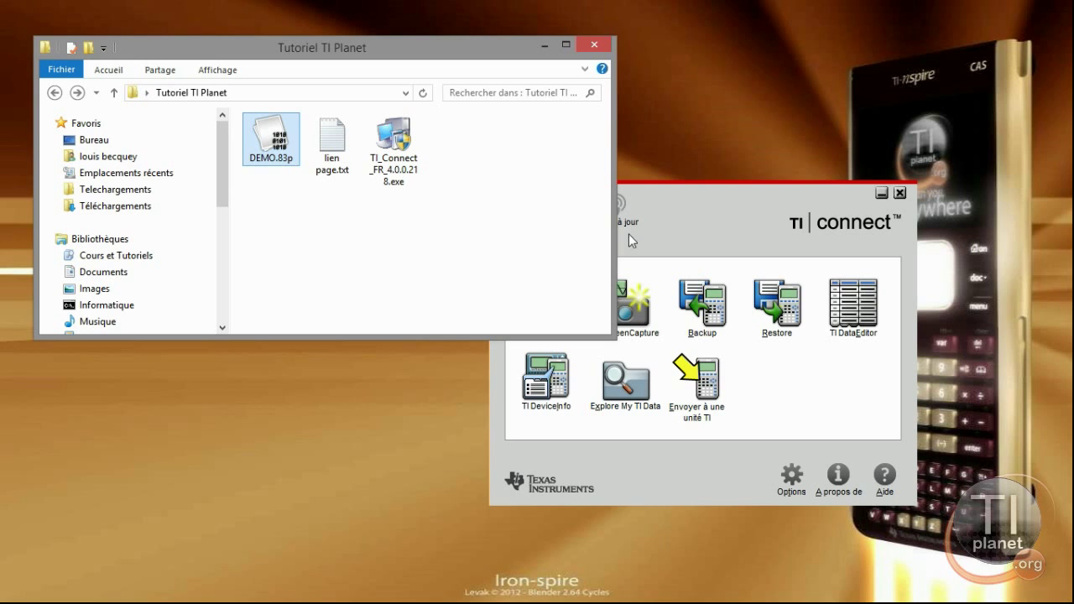
# Launch TI DeviceExplorer from TI Connect, refresh the device search and connect to the TI-83 on USB 1.
pyautogui.click(687, 236)
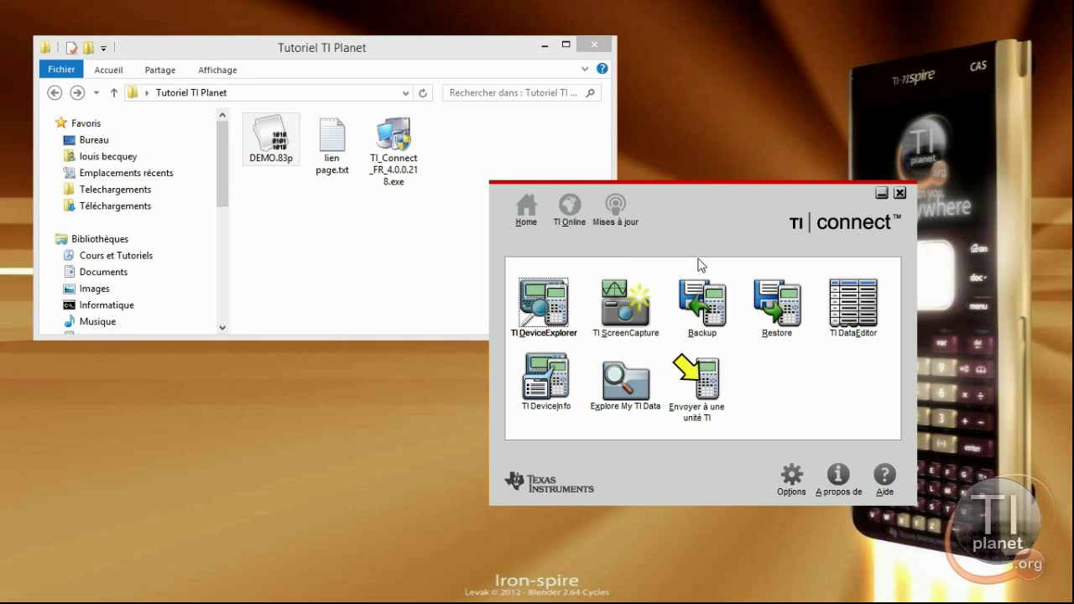
pyautogui.click(547, 327)
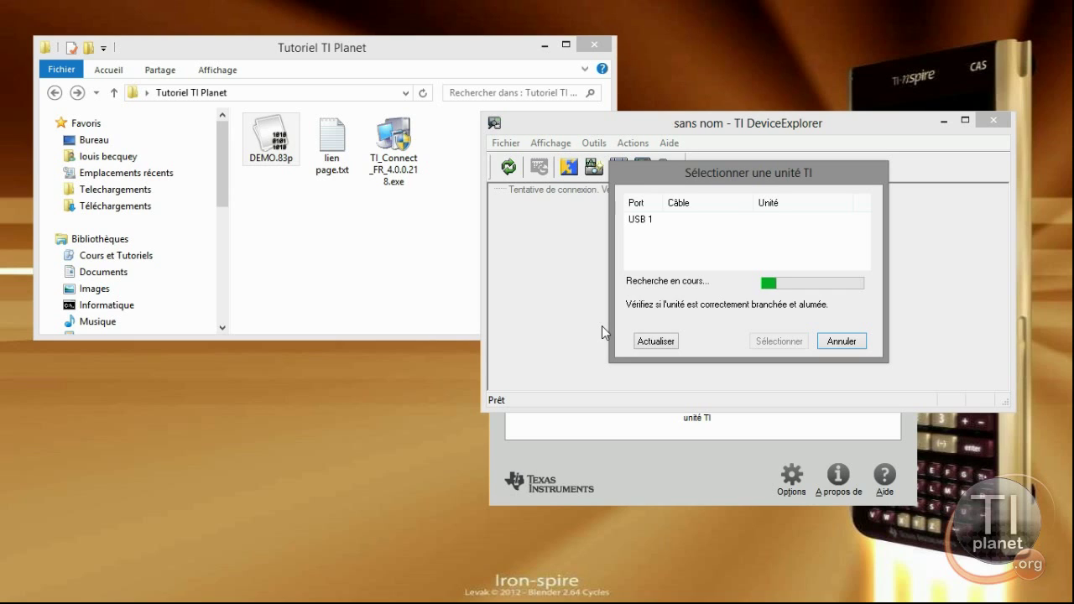
pyautogui.click(653, 343)
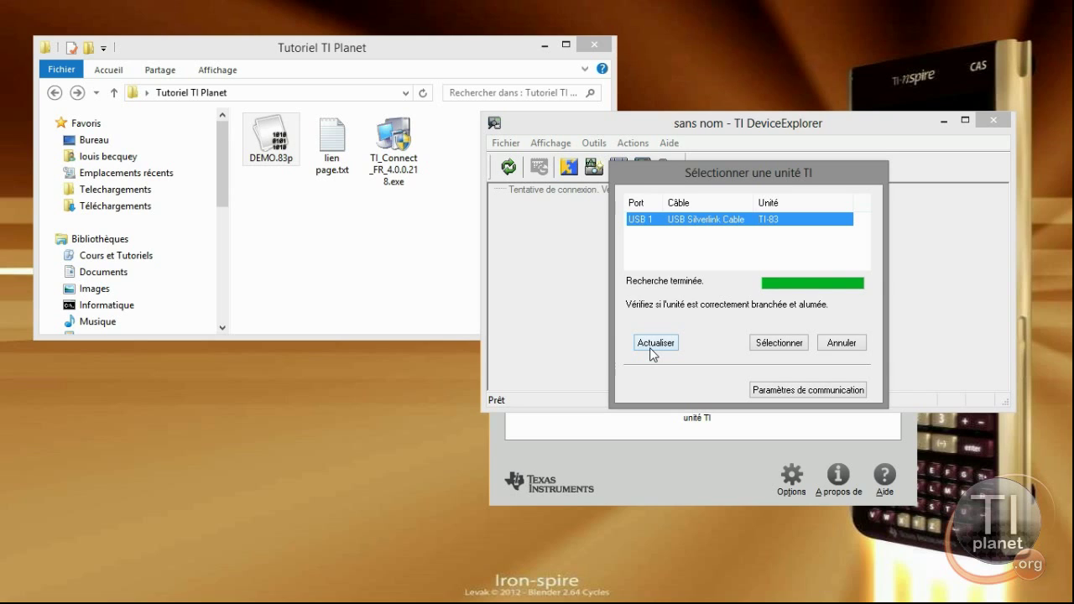
pyautogui.click(780, 344)
pyautogui.click(771, 344)
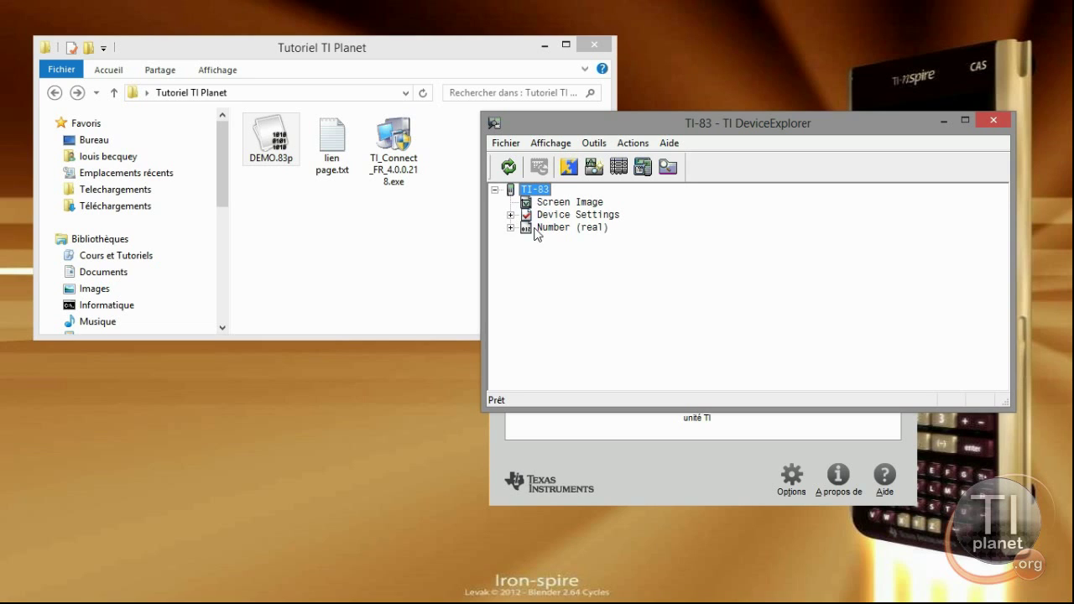
# Inspect the contents of the Device Settings and Number (real) folders on the TI-83, collapsing each again.
pyautogui.click(510, 215)
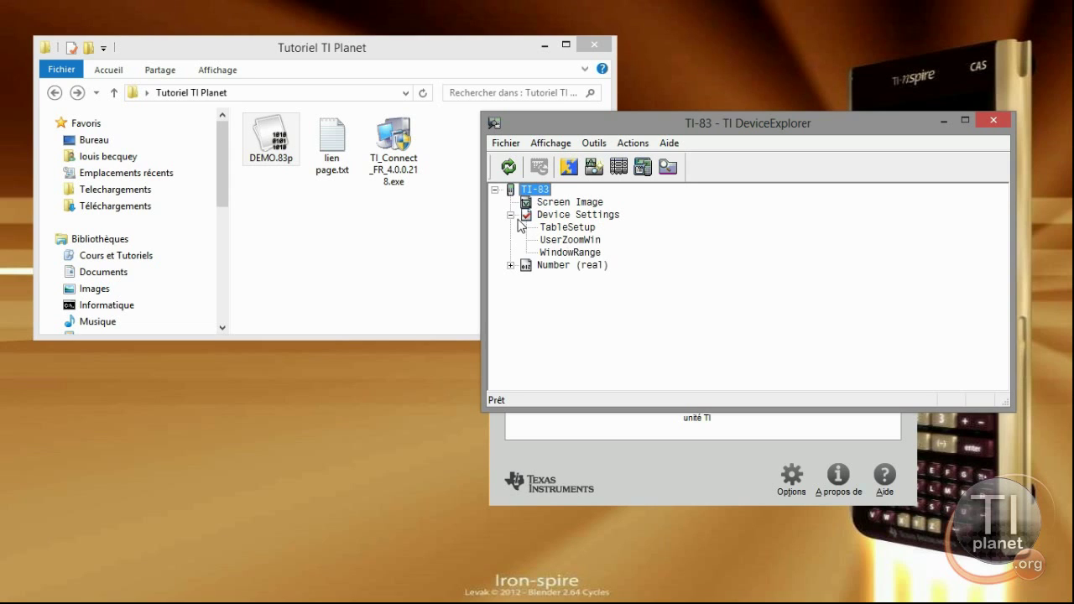
pyautogui.click(510, 215)
pyautogui.click(510, 227)
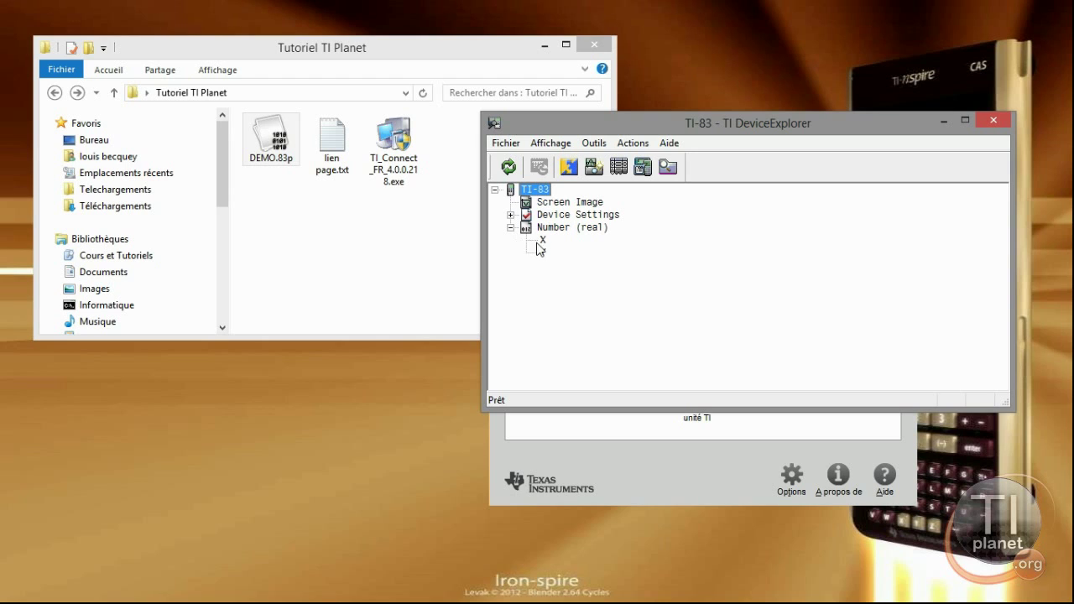
pyautogui.click(510, 227)
# Arrange the windows so both stay accessible, and transfer DEMO.83p from the Tutoriel TI Planet folder to the TI-83.
pyautogui.click(265, 186)
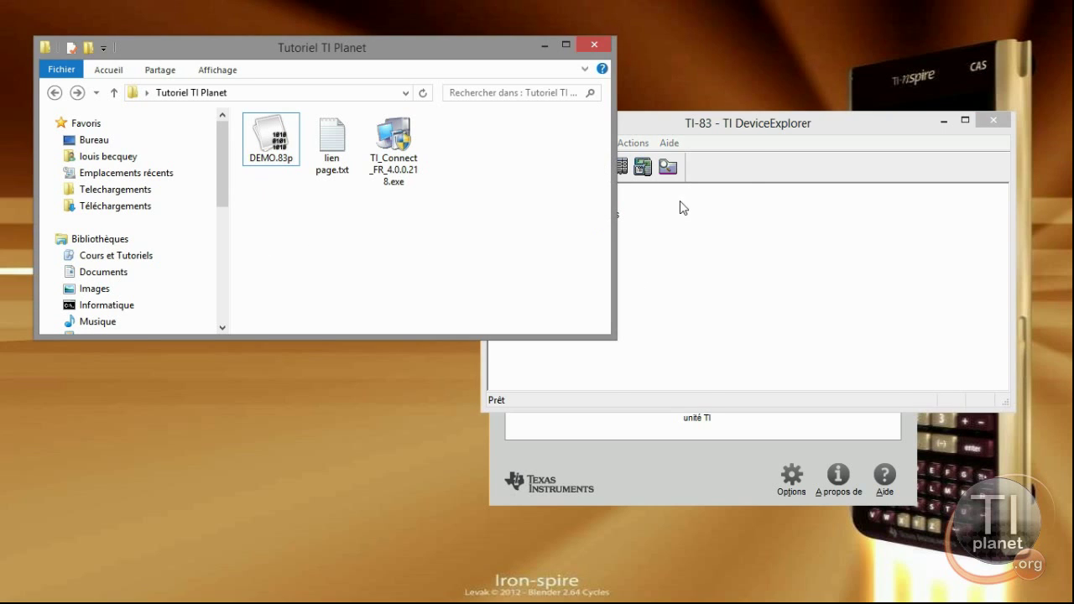
pyautogui.moveTo(750, 127); pyautogui.dragTo(737, 343)
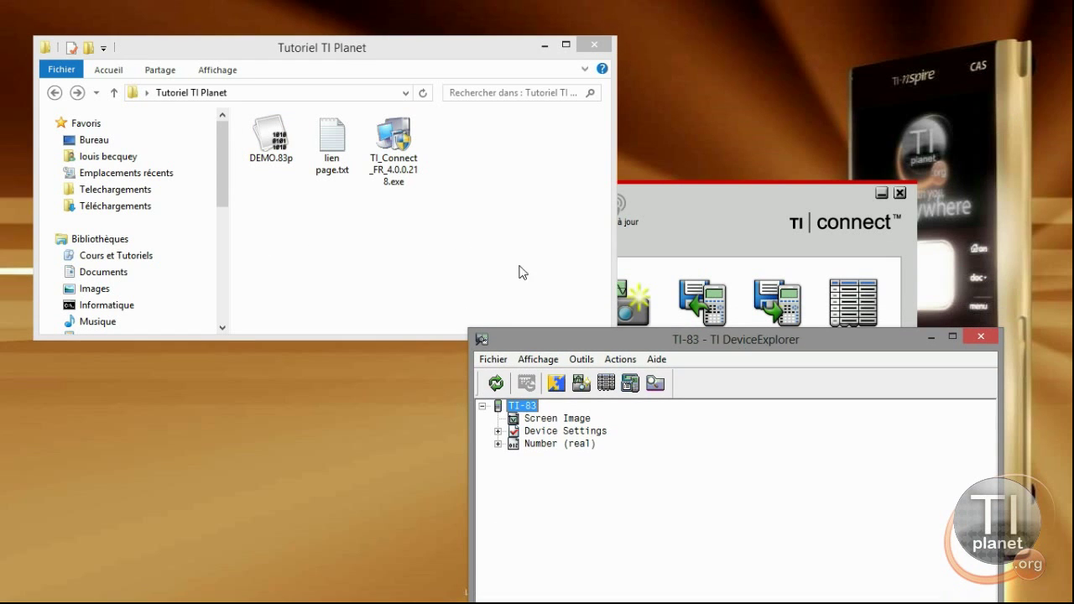
pyautogui.click(270, 166)
pyautogui.moveTo(260, 158); pyautogui.dragTo(554, 427)
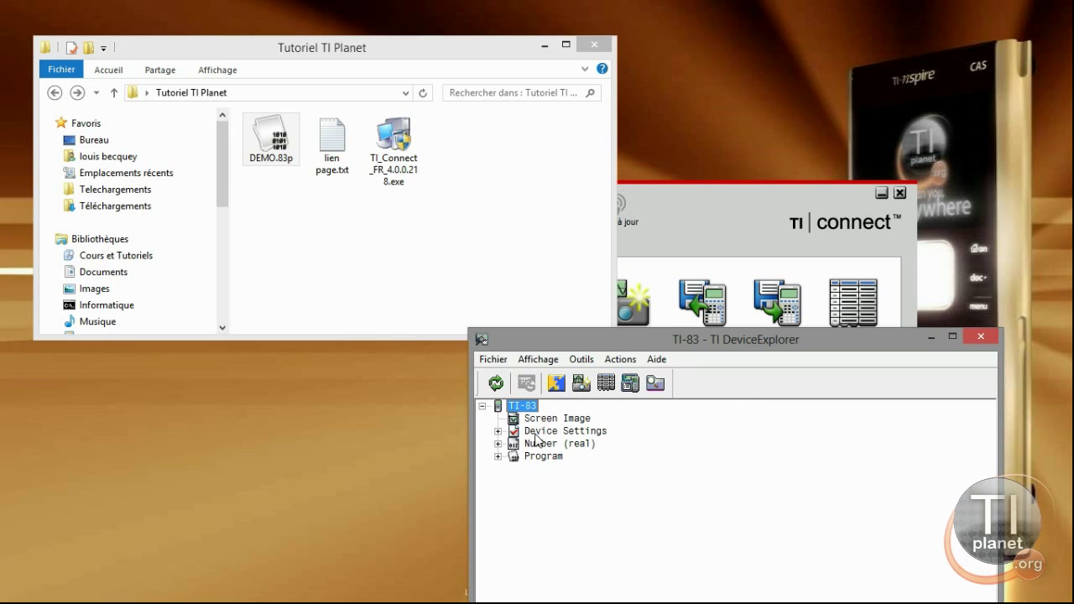
# Expand the TI-83's Program folder and check it for the transferred DEMO program.
pyautogui.click(497, 456)
pyautogui.click(537, 469)
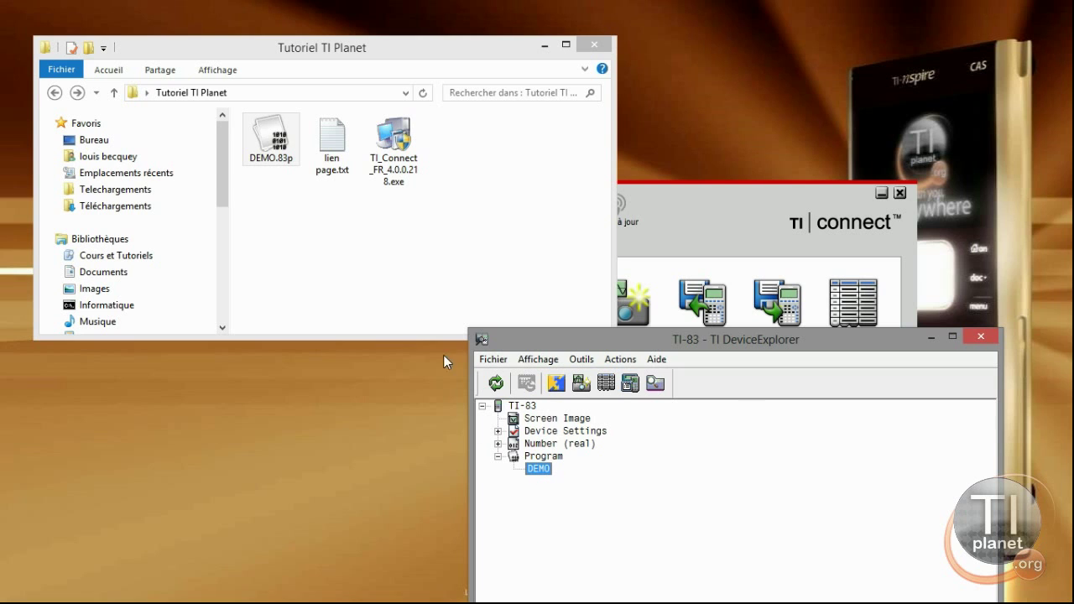
pyautogui.click(534, 457)
pyautogui.click(540, 471)
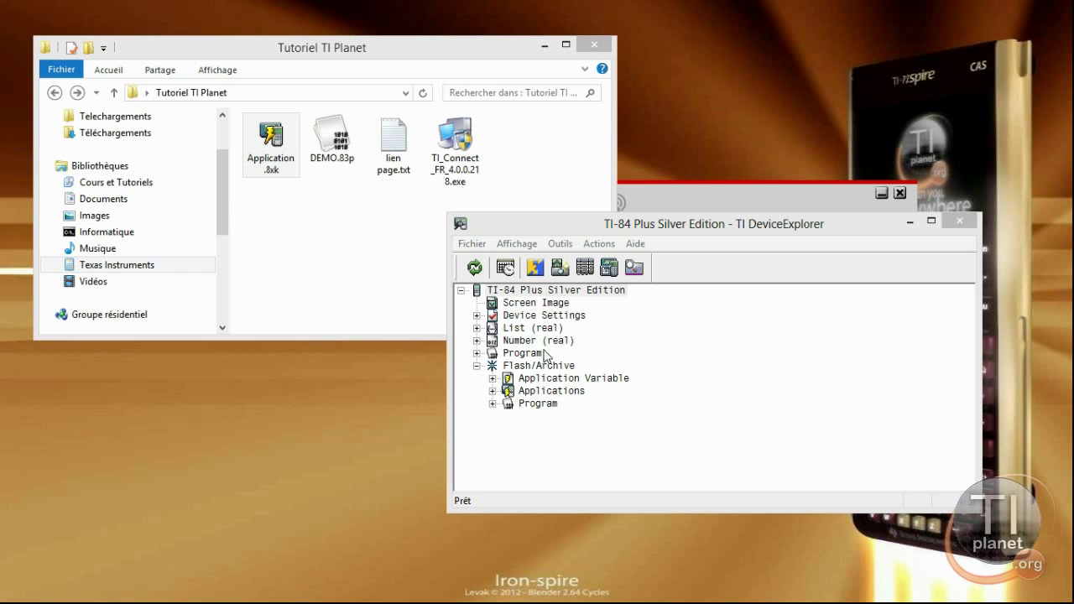
# Inspect Flash/Archive on the TI-84 Plus Silver Edition and try to transfer DEMO.83p to the calculator's archive.
pyautogui.click(475, 366)
pyautogui.click(476, 366)
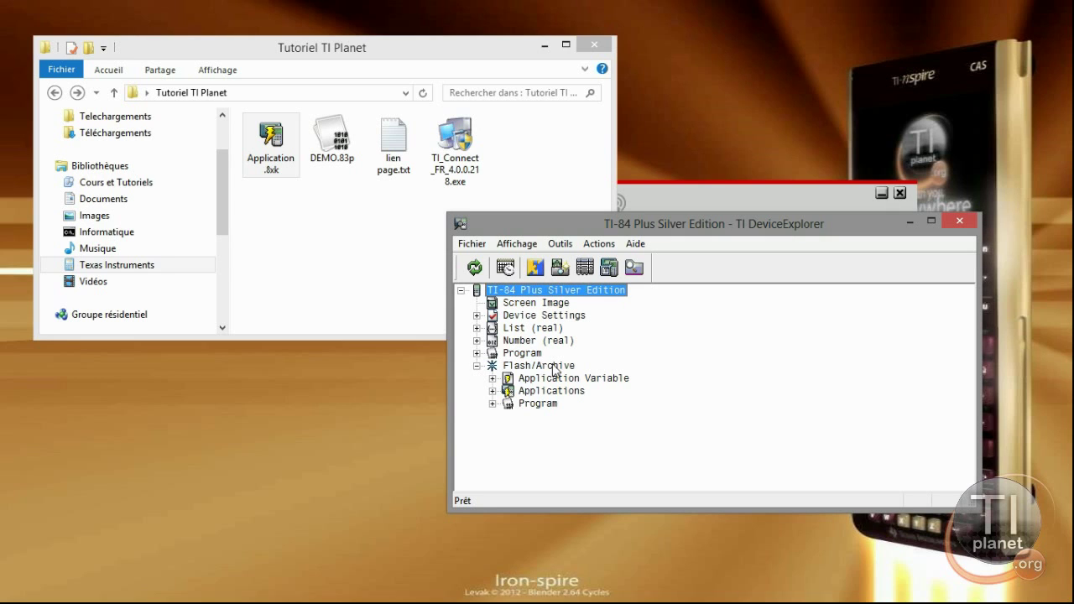
pyautogui.click(547, 367)
pyautogui.click(553, 377)
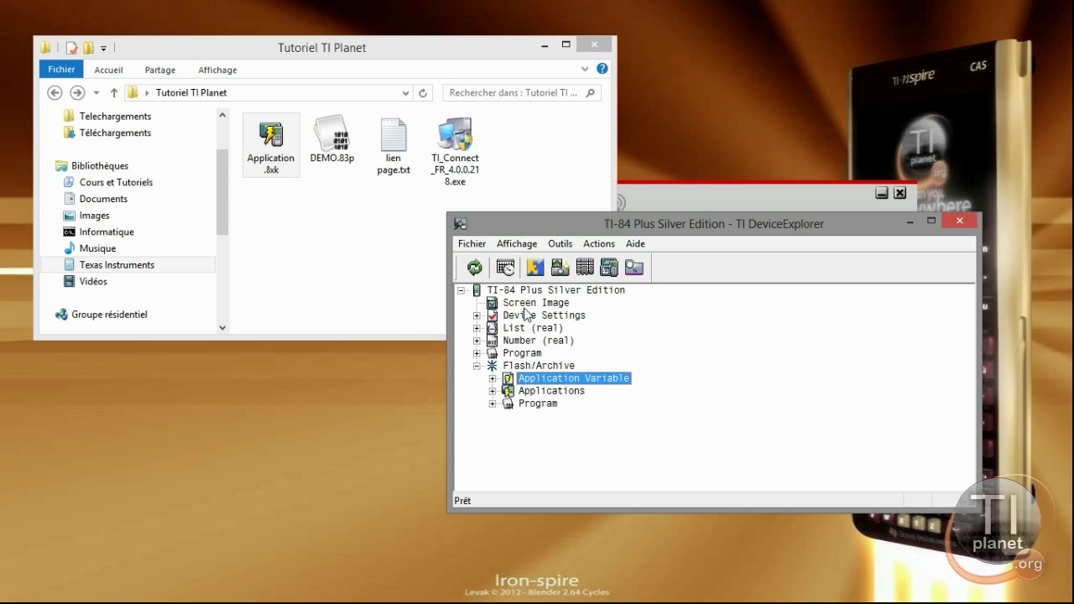
pyautogui.moveTo(332, 138); pyautogui.dragTo(420, 289)
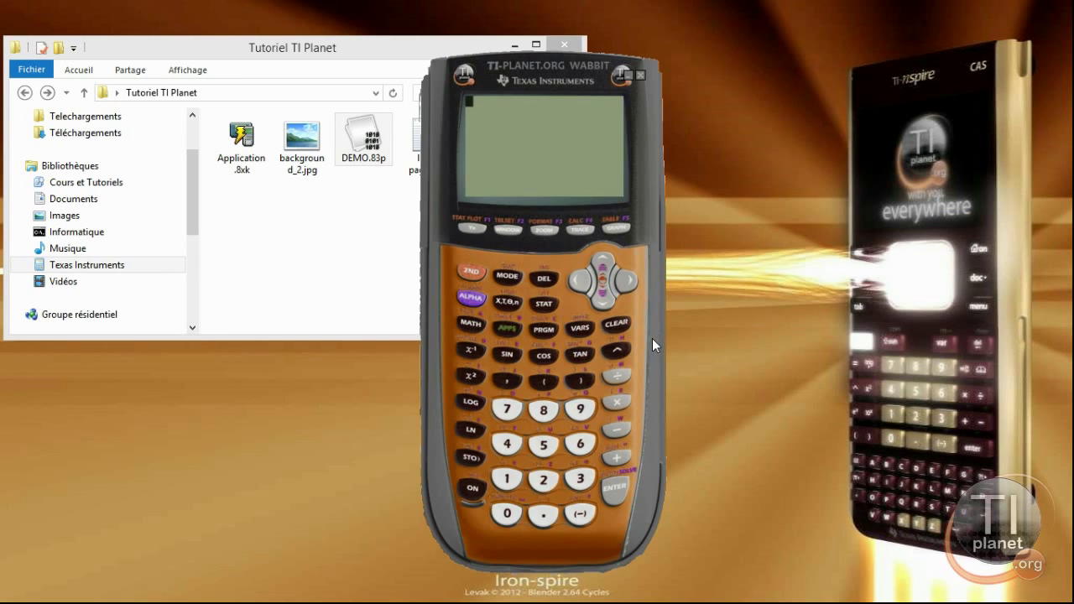
# Switch to the Wabbitemu calculator, check its program list, and unarchive the DEMO program through memory management.
pyautogui.press('p')
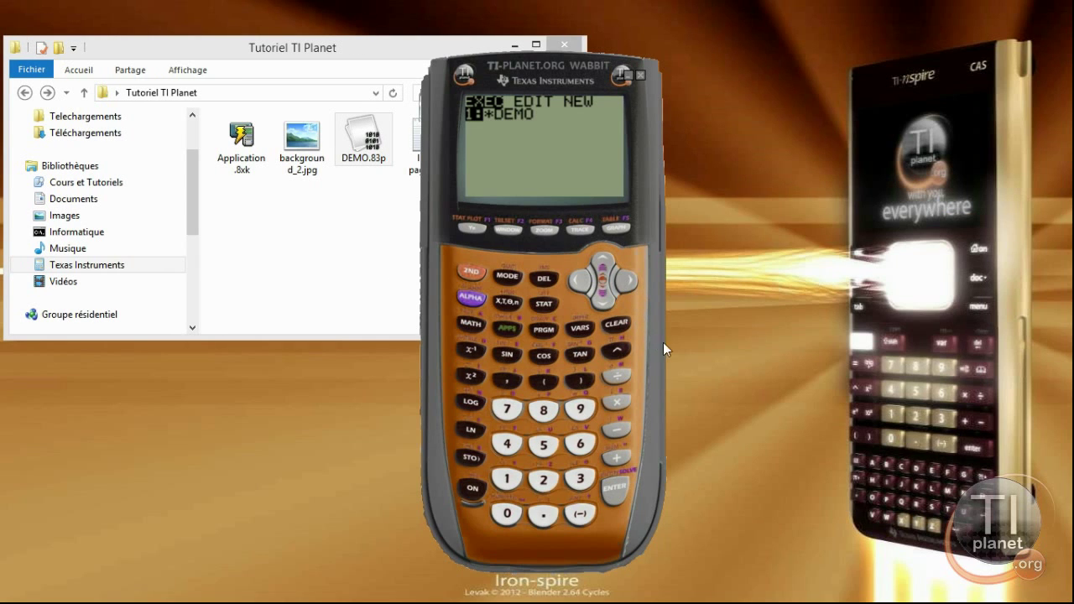
pyautogui.press('Escape')
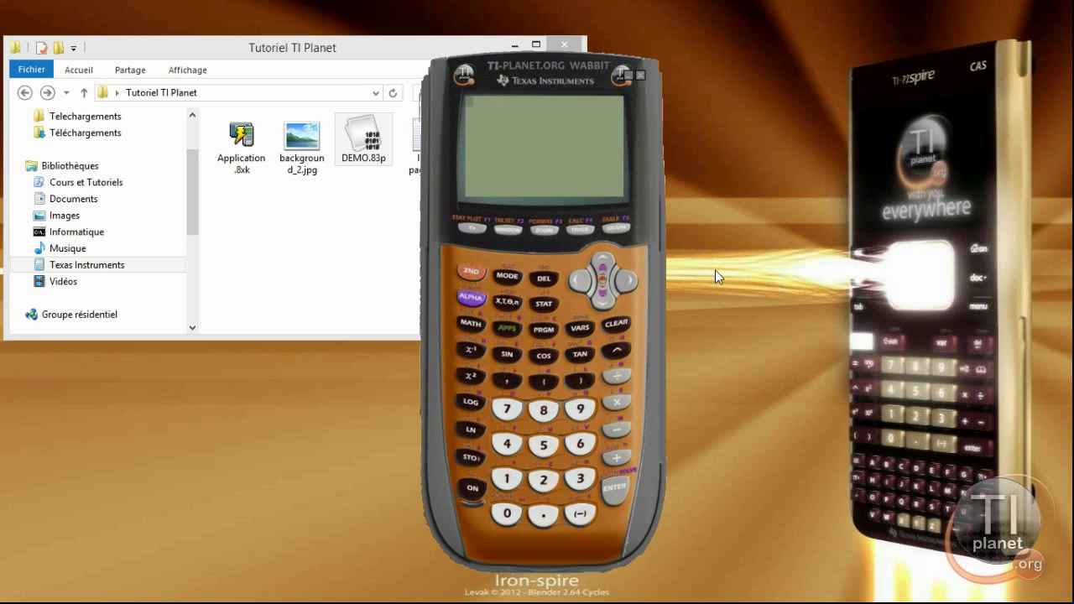
pyautogui.hotkey('shift', '+')
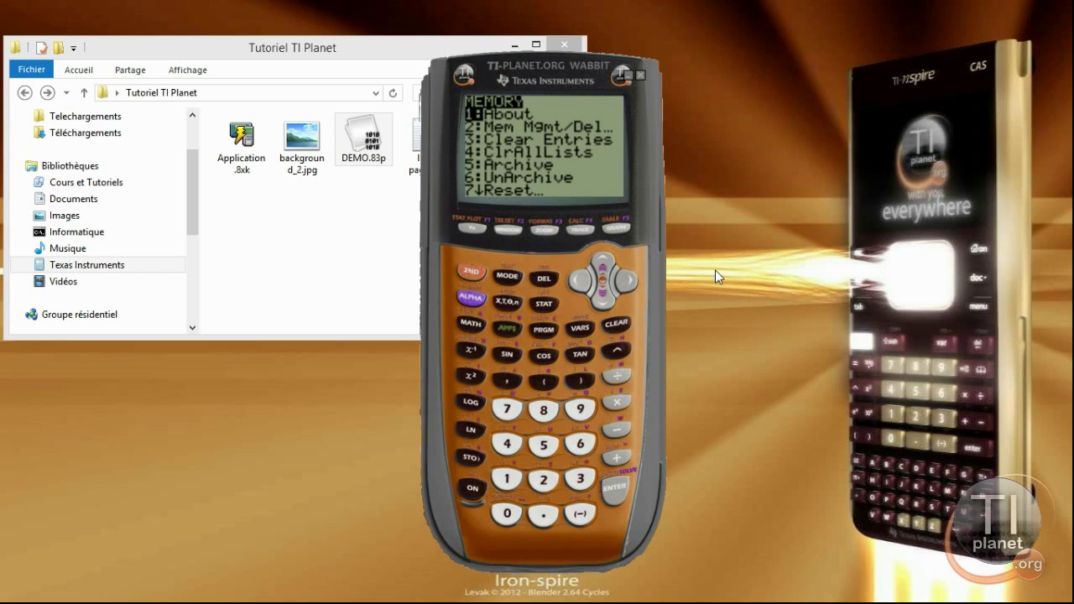
pyautogui.press('2')
pyautogui.press('Down')
pyautogui.press('Down')
pyautogui.press('Down')
pyautogui.press('Down')
pyautogui.press('Down')
pyautogui.press('Down')
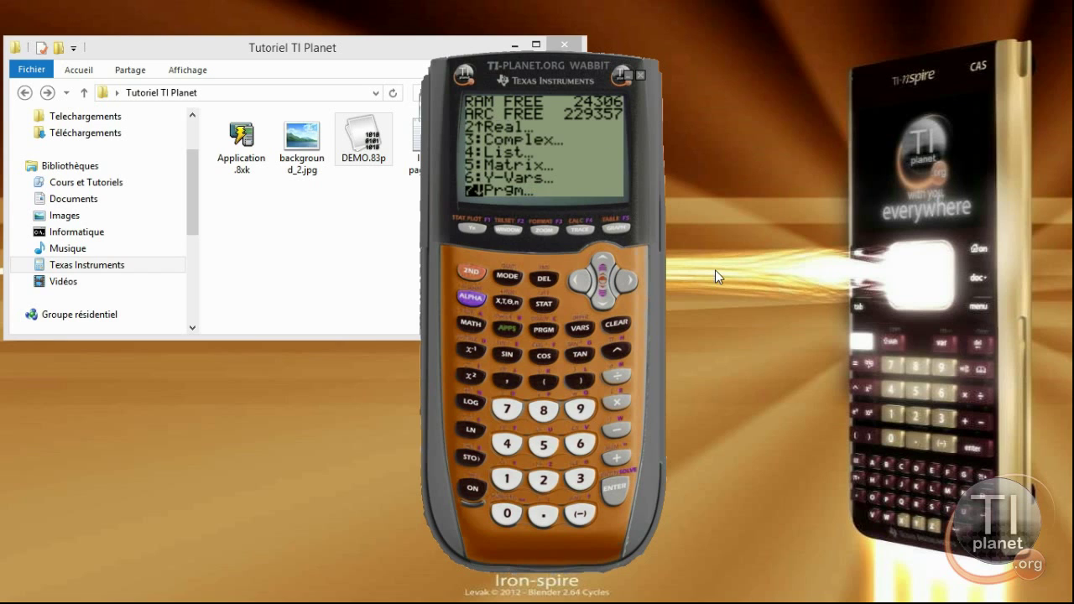
pyautogui.press('Return')
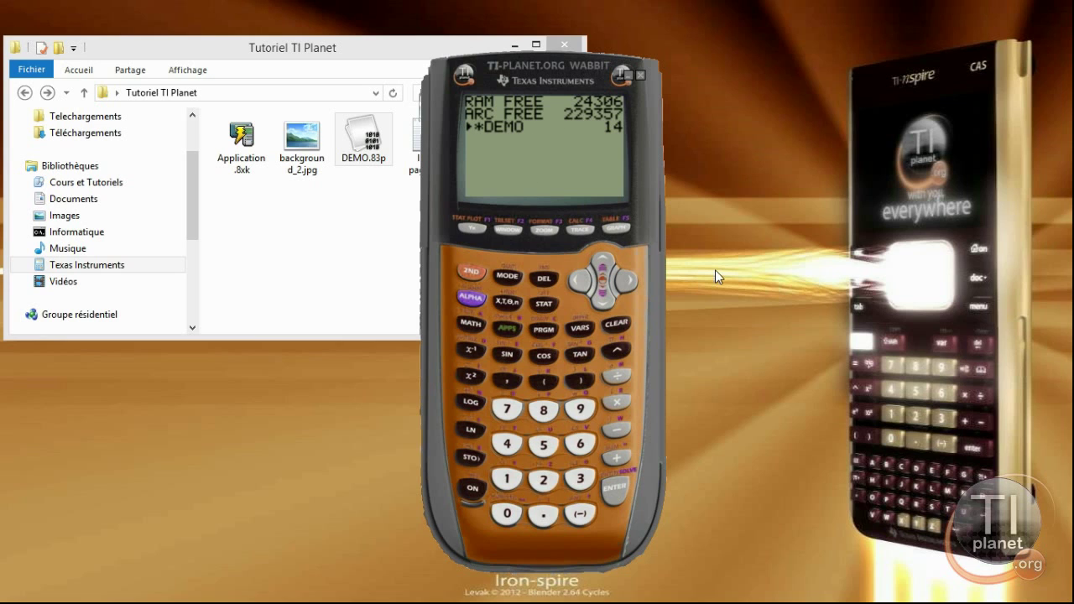
pyautogui.press('Return')
pyautogui.press('Return')
pyautogui.press('Escape')
# Run the DEMO program from the emulated calculator's program list.
pyautogui.press('pageup')
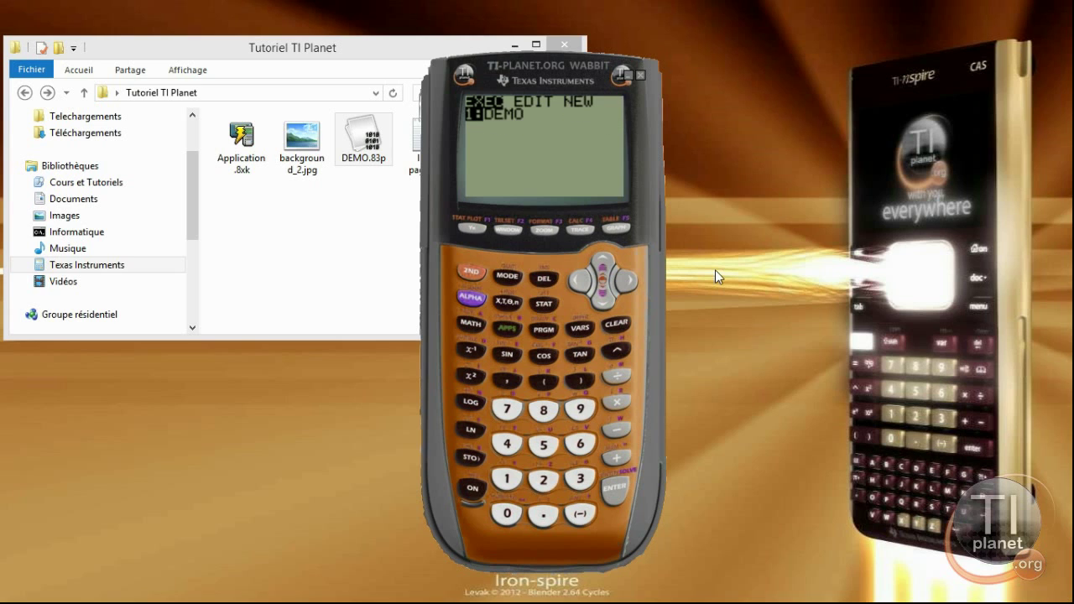
pyautogui.press('Return')
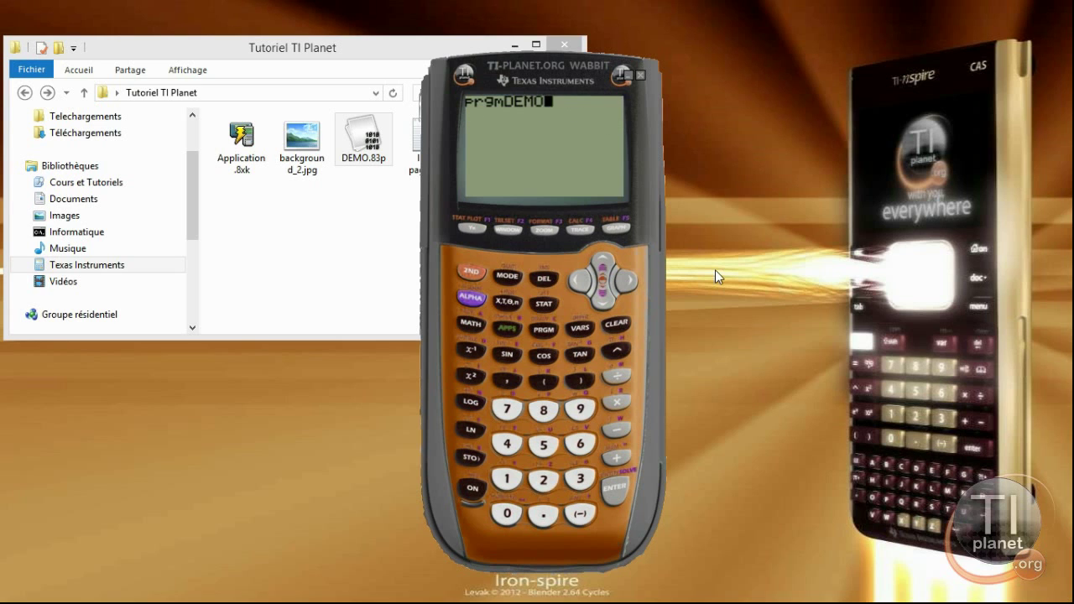
pyautogui.press('Return')
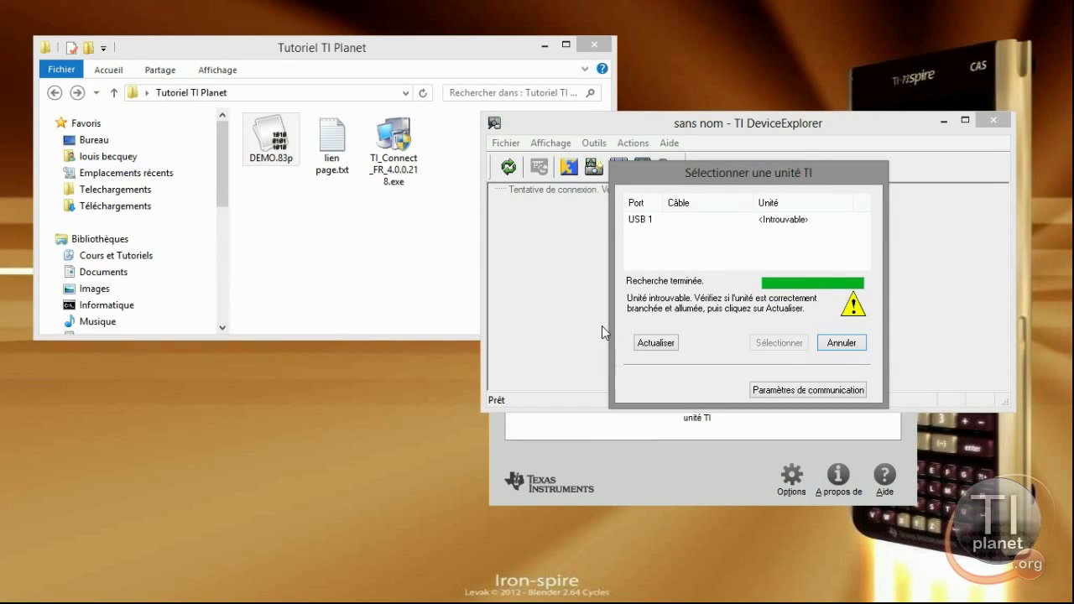
# Switch back to TI DeviceExplorer and repeat the search for a connected calculator on USB 1.
pyautogui.click(653, 344)
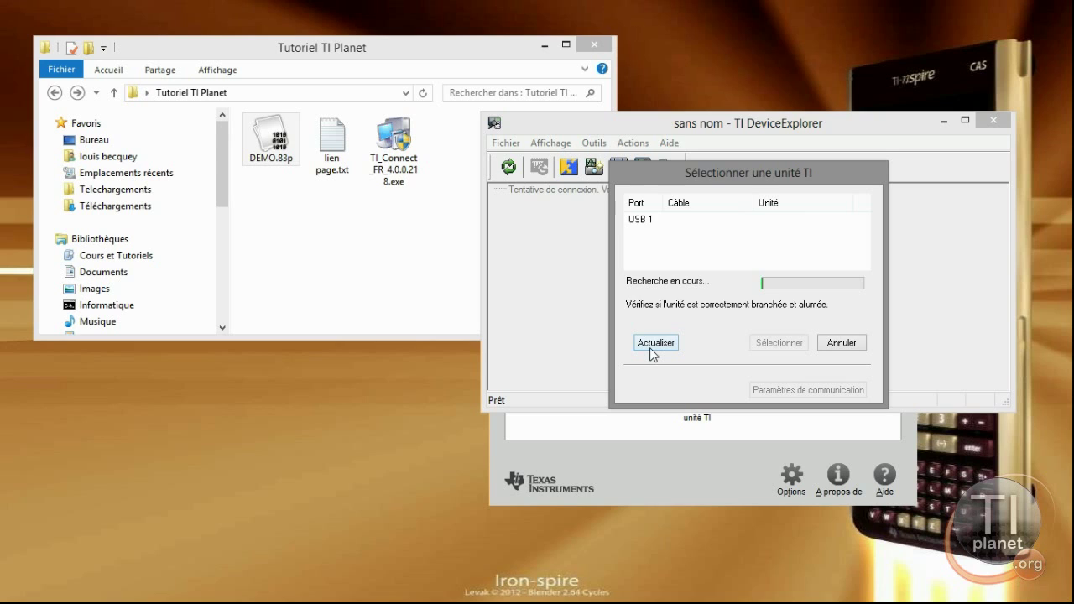